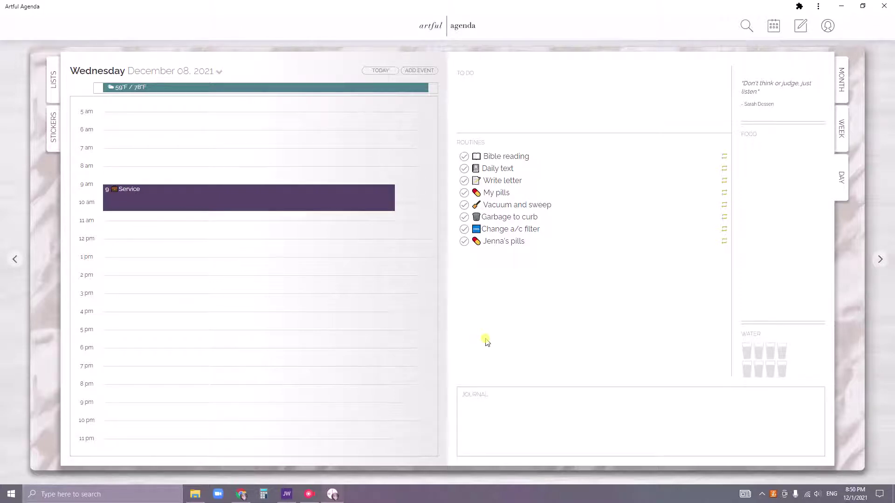
# Step: Review the calendar settings for starting the week on Monday and rolling over incomplete tasks
pyautogui.click(774, 27)
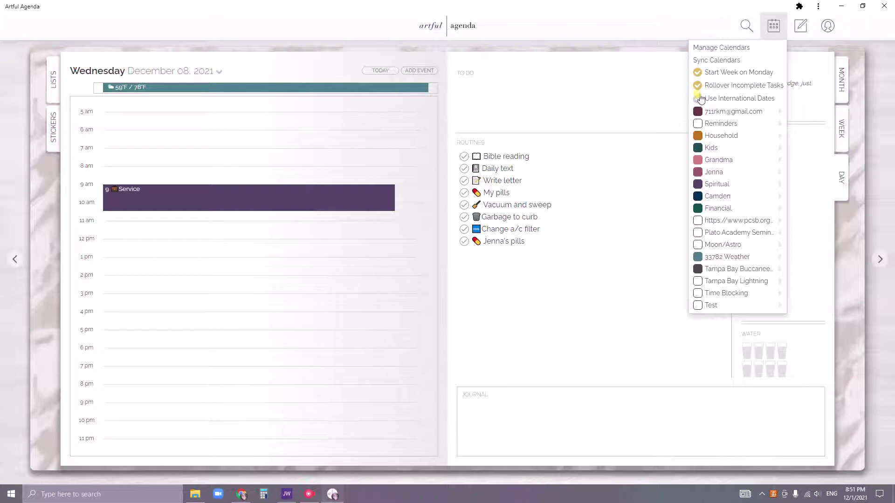
pyautogui.click(774, 25)
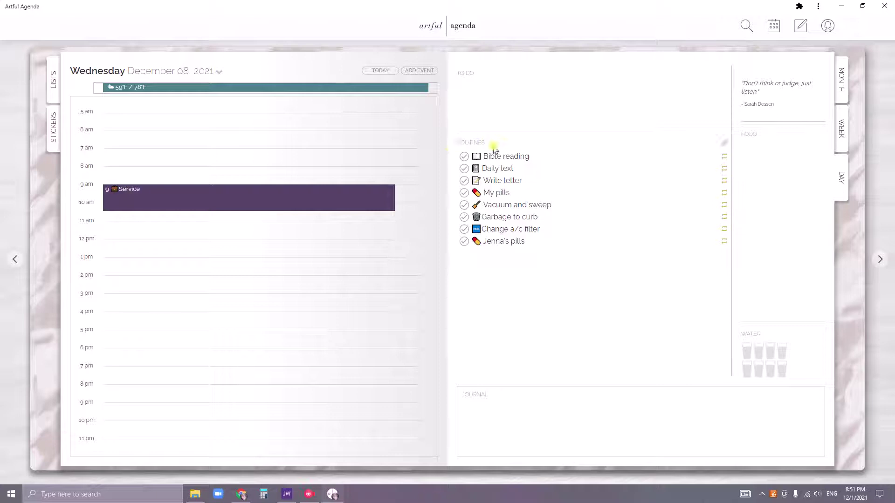
# Step: Add the to-do "Replace flange" with a toilet emoji in front of it on December 8, 2021
pyautogui.click(466, 82)
pyautogui.press('super+period')
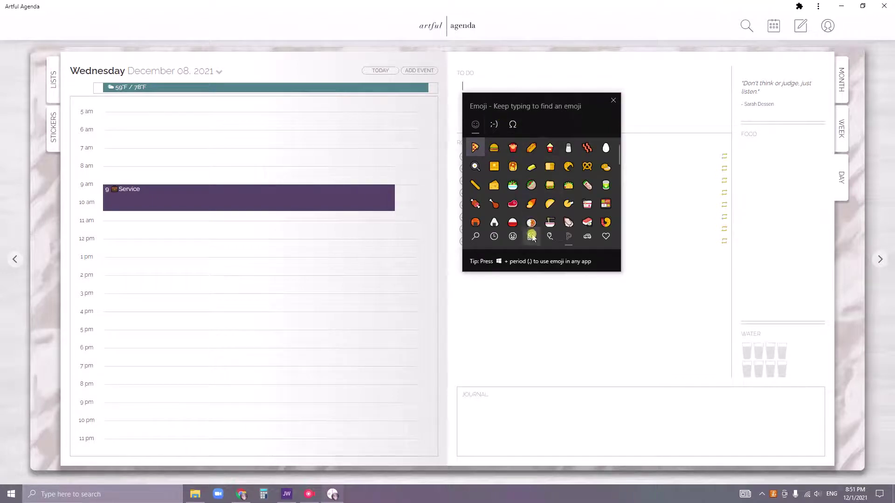
pyautogui.click(475, 237)
pyautogui.write('toilet')
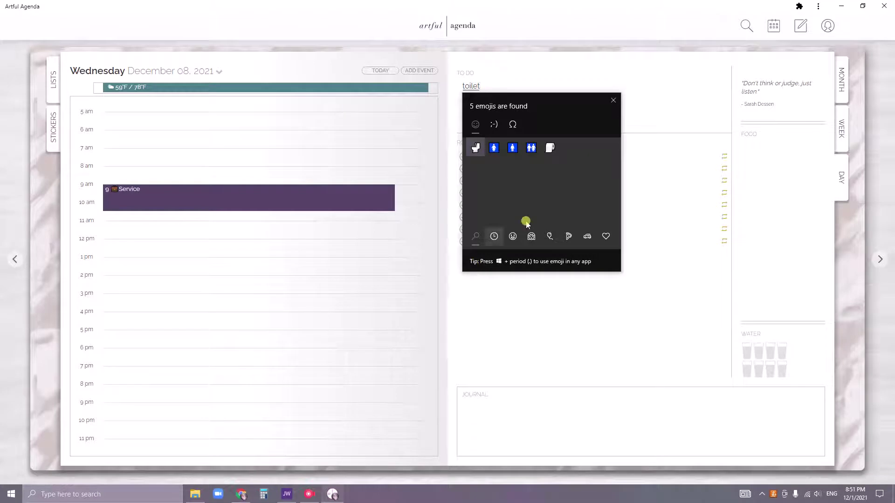
pyautogui.click(476, 147)
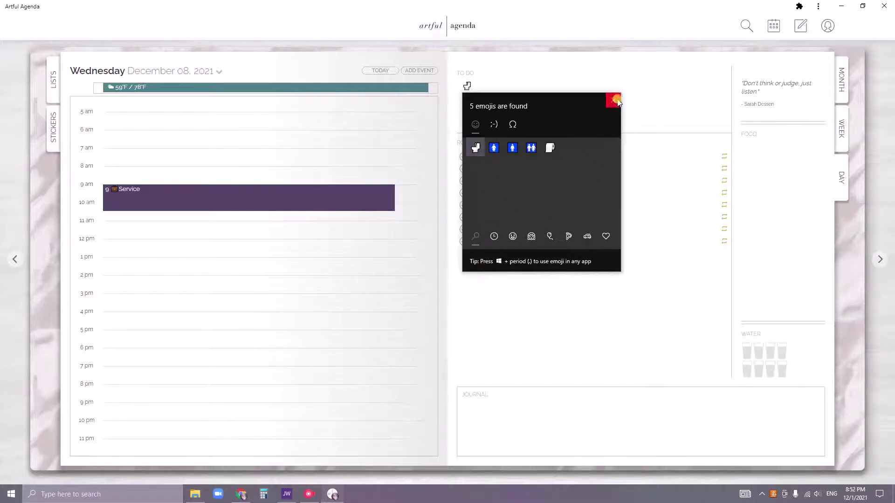
pyautogui.click(615, 102)
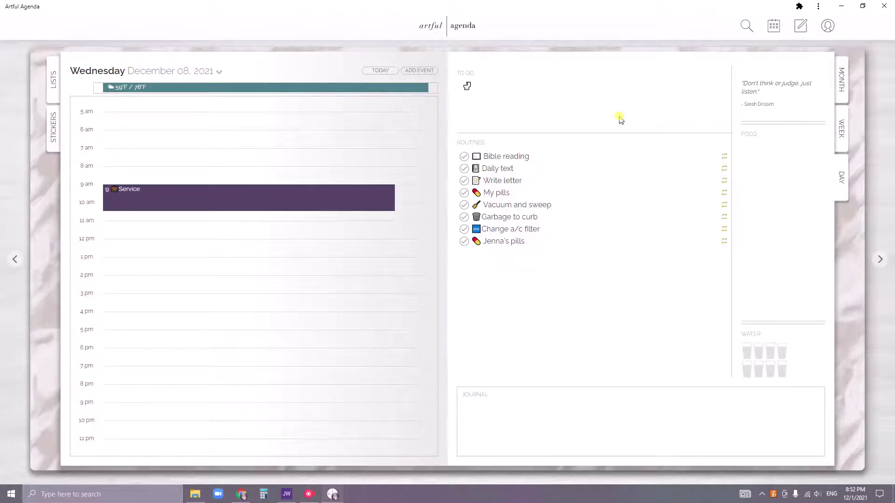
pyautogui.write('Replace flange')
pyautogui.press('Return')
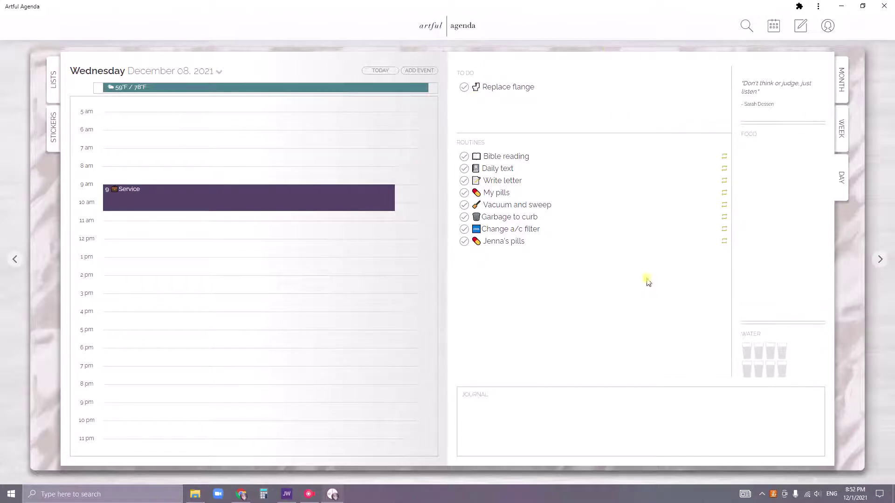
# Step: Inspect the repeat and Rollover Incomplete Task options of the "Replace flange" to-do without saving changes
pyautogui.click(701, 96)
pyautogui.moveTo(702, 90)
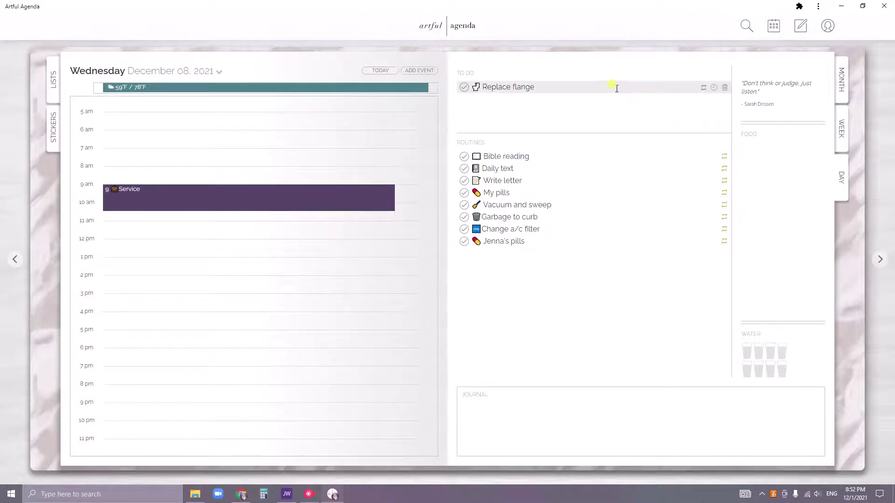
pyautogui.click(703, 89)
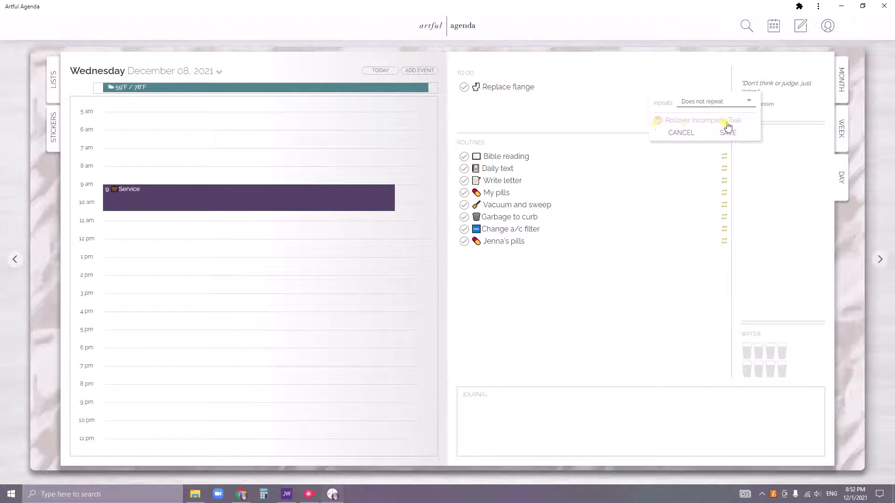
pyautogui.click(657, 122)
pyautogui.click(537, 95)
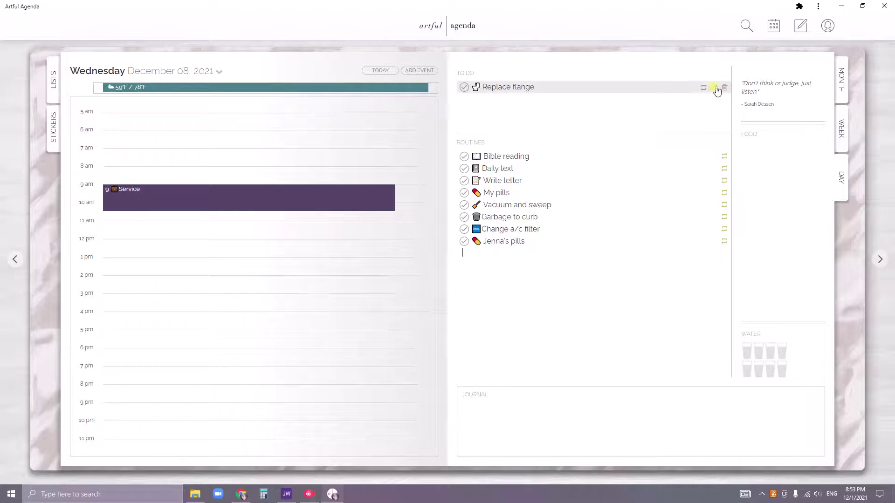
pyautogui.click(659, 329)
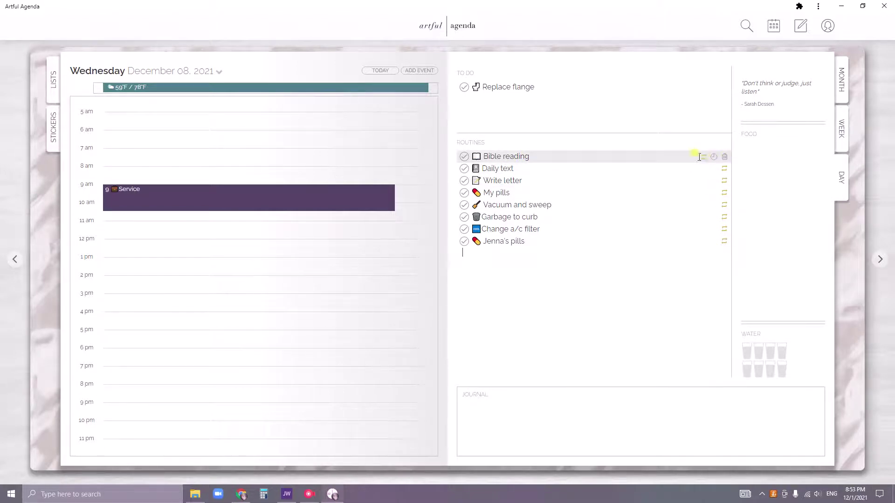
# Step: Inspect the repeat and rollover settings of the "Bible reading" routine without saving changes
pyautogui.click(704, 157)
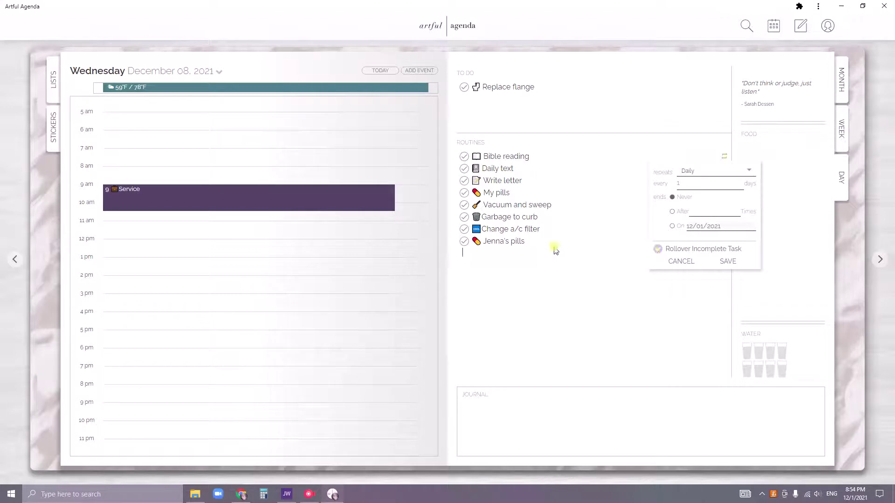
pyautogui.click(510, 256)
pyautogui.click(672, 262)
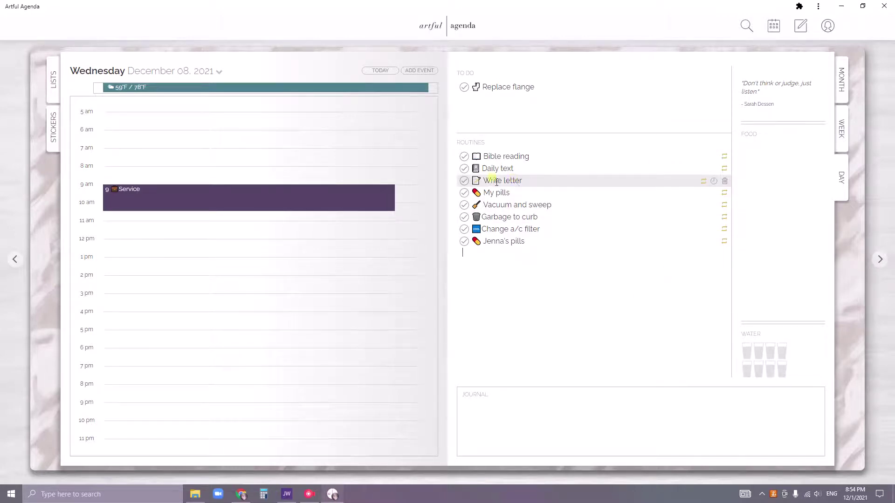
# Step: Inspect the repeat days and rollover setting of the "Write letter" routine and discard any changes
pyautogui.click(702, 182)
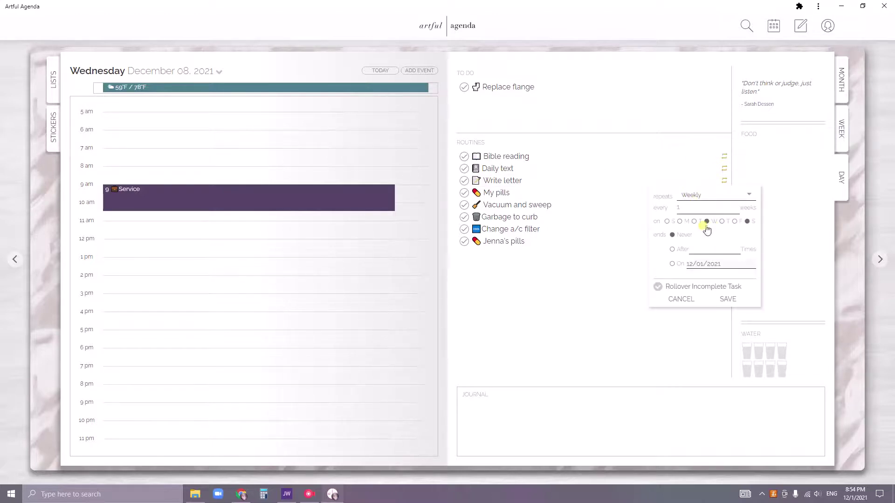
pyautogui.click(748, 222)
pyautogui.click(707, 223)
pyautogui.click(748, 223)
pyautogui.click(672, 301)
pyautogui.click(672, 300)
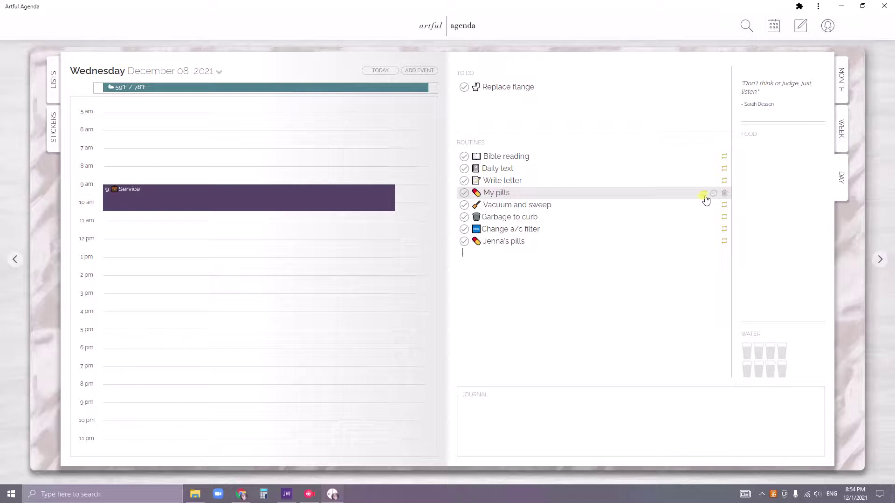
# Step: Inspect the repeat and rollover settings of the "My pills" and "Vacuum and sweep" routines without saving changes
pyautogui.click(703, 195)
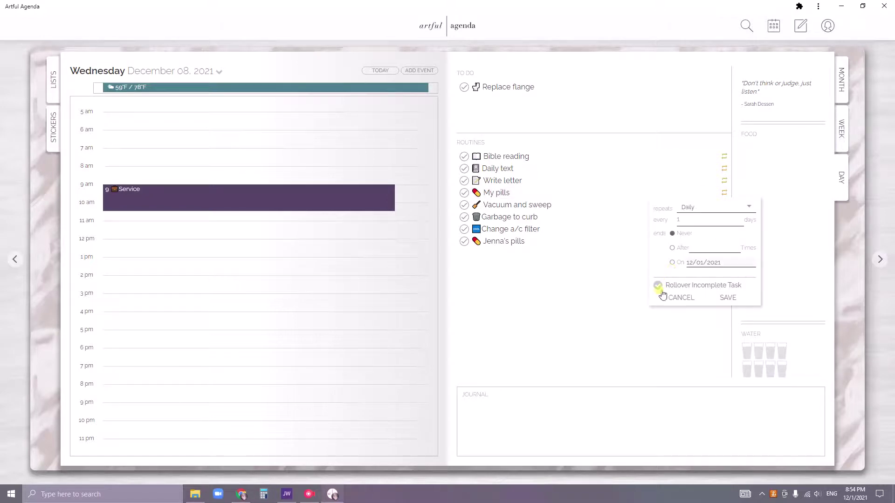
pyautogui.click(675, 300)
pyautogui.click(678, 301)
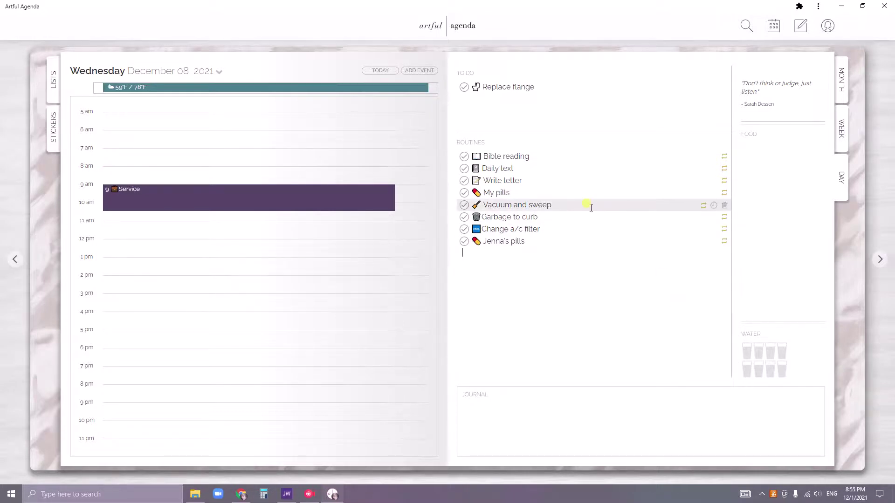
pyautogui.click(702, 207)
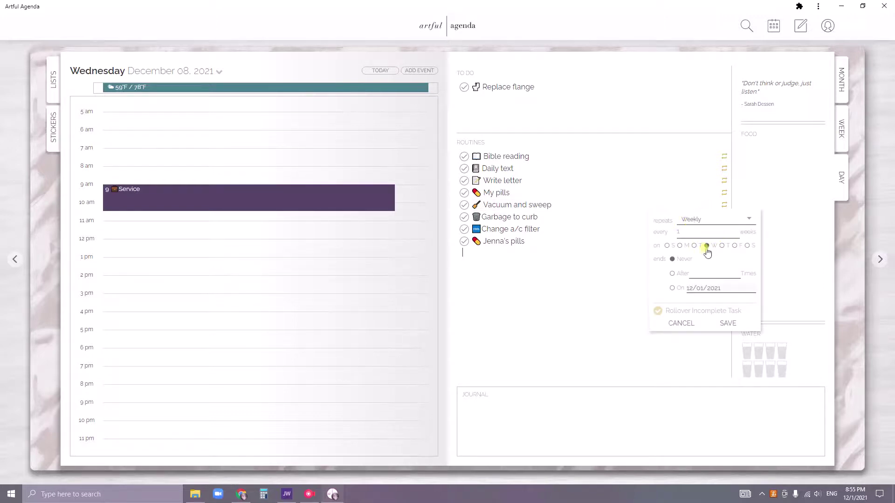
pyautogui.click(661, 317)
pyautogui.click(679, 328)
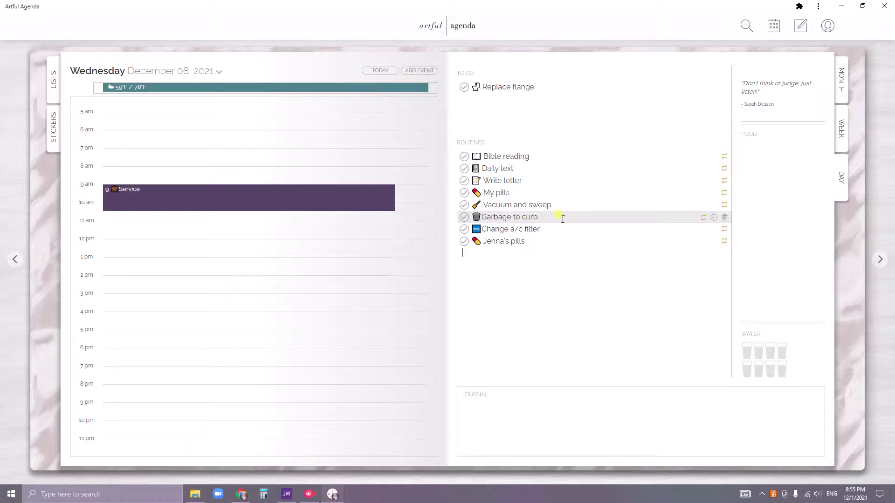
# Step: Inspect the repeat and rollover settings of the "Garbage to curb" and "Change a/c filter" routines without saving changes
pyautogui.click(703, 219)
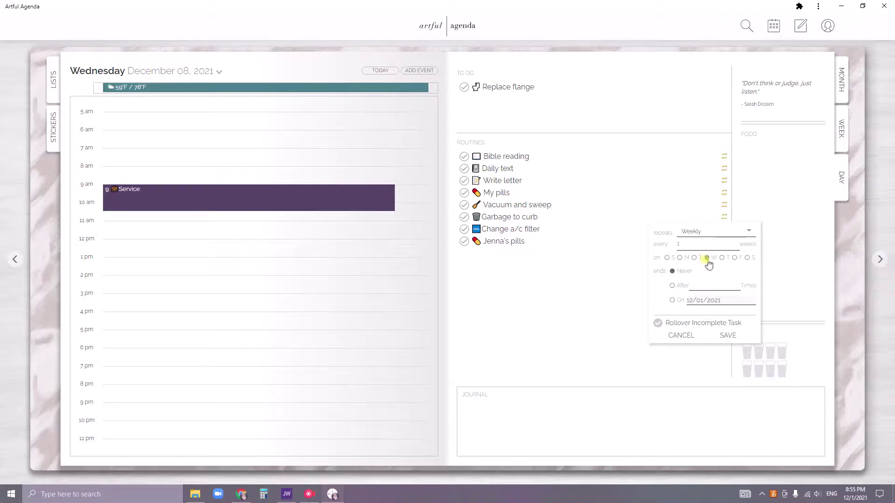
pyautogui.click(658, 323)
pyautogui.click(681, 336)
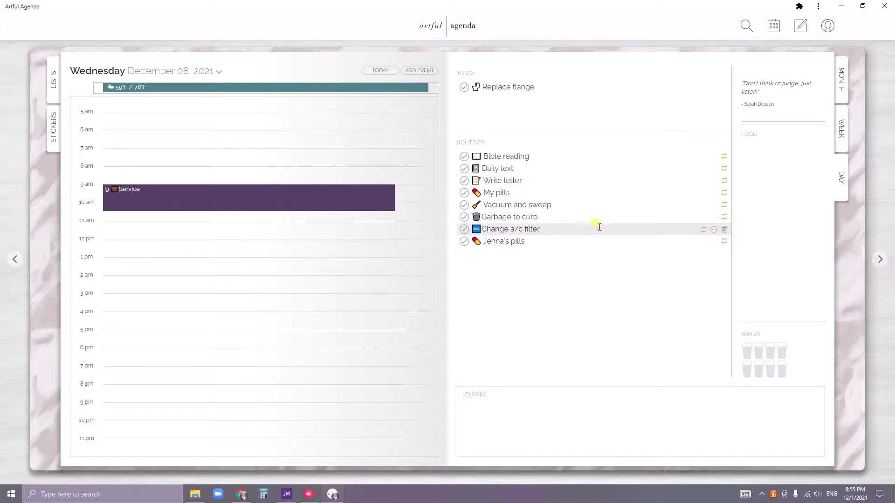
pyautogui.click(702, 231)
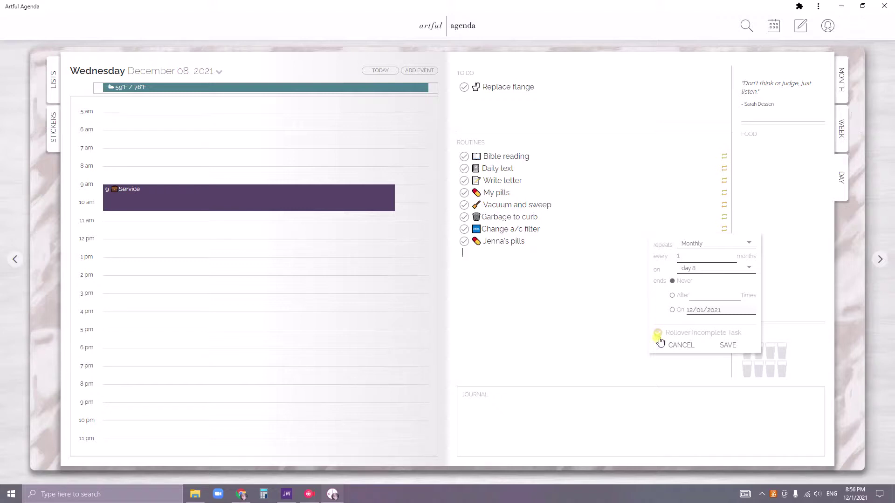
pyautogui.click(676, 346)
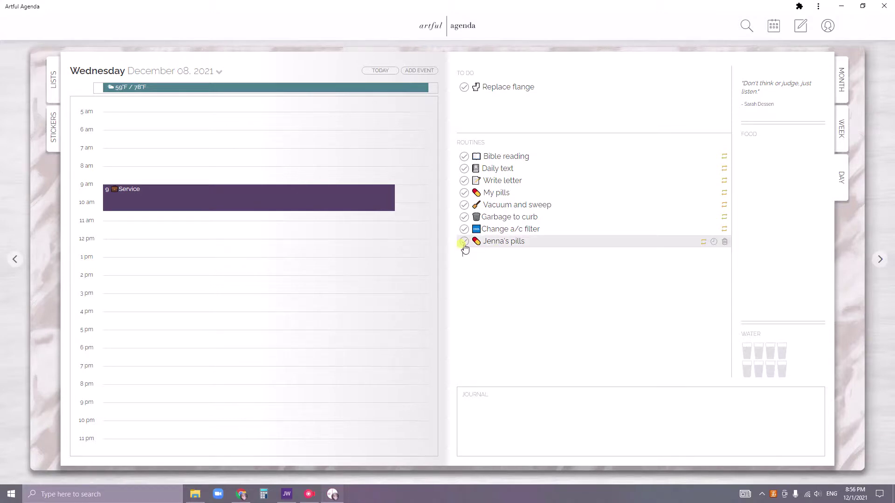
# Step: Move the pills routine at the end of the Routines list directly below "My pills" and view its repeat frequency choices
pyautogui.moveTo(464, 245); pyautogui.dragTo(468, 209)
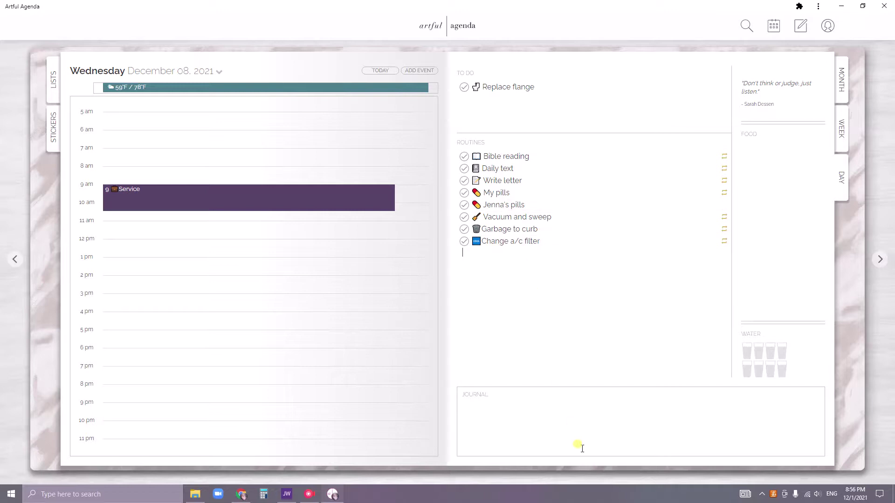
pyautogui.moveTo(723, 208)
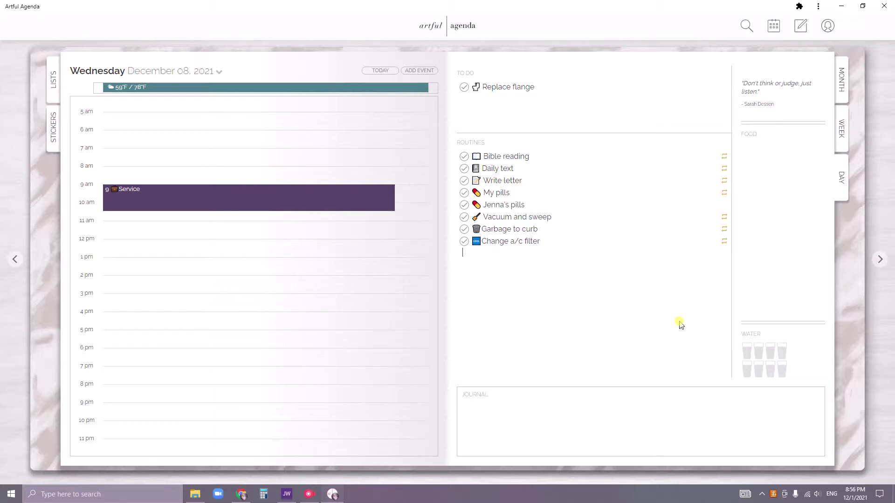
pyautogui.click(704, 207)
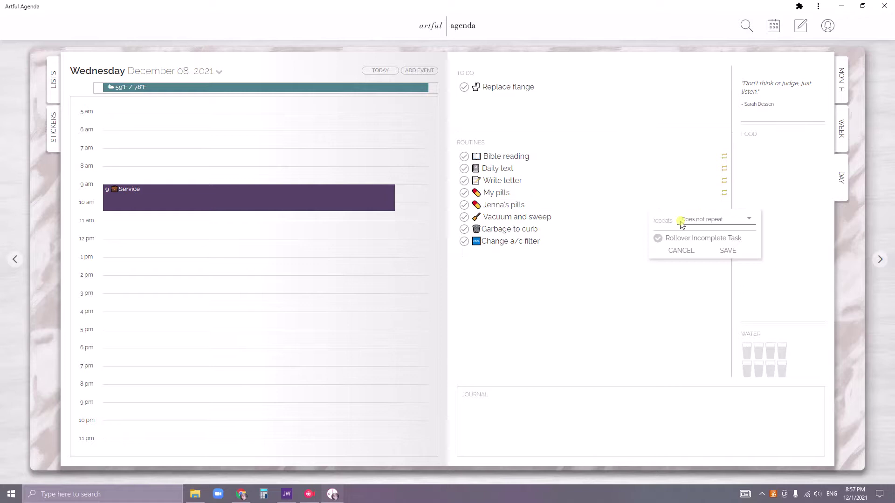
pyautogui.click(657, 238)
pyautogui.click(748, 222)
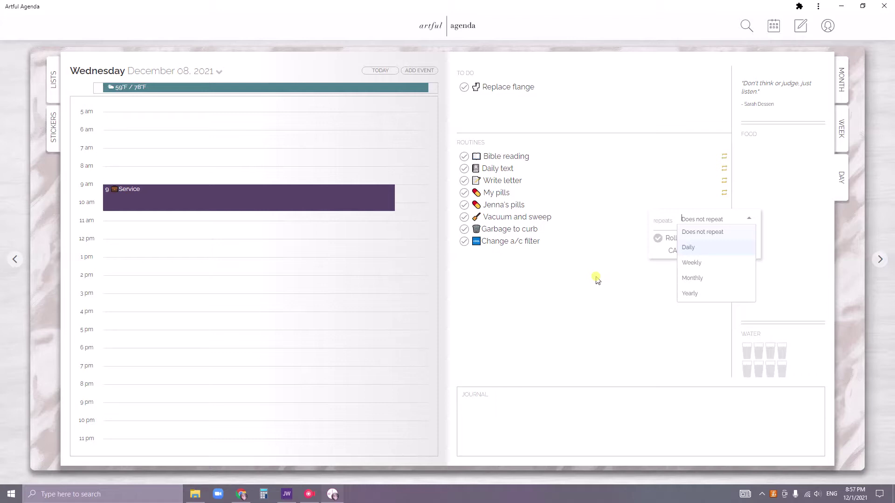
pyautogui.click(565, 297)
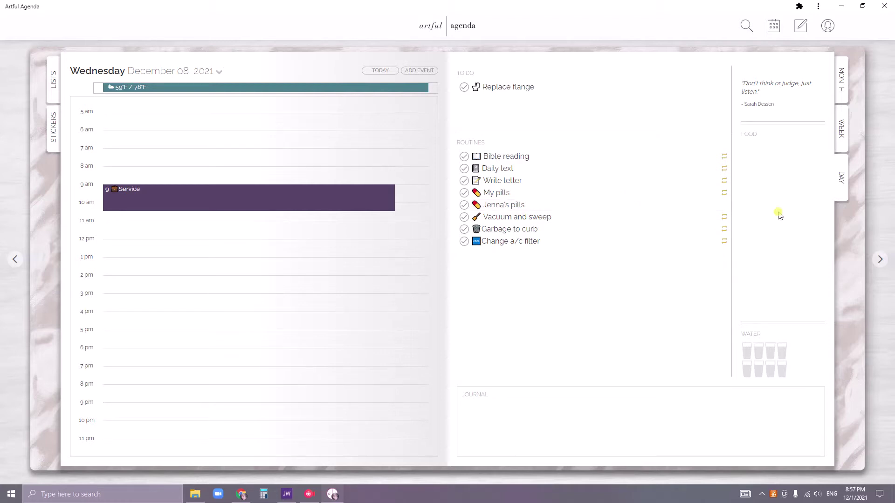
# Step: Check the routines on December 9 and 10 for the moved pills task, and return to December 8
pyautogui.moveTo(726, 209)
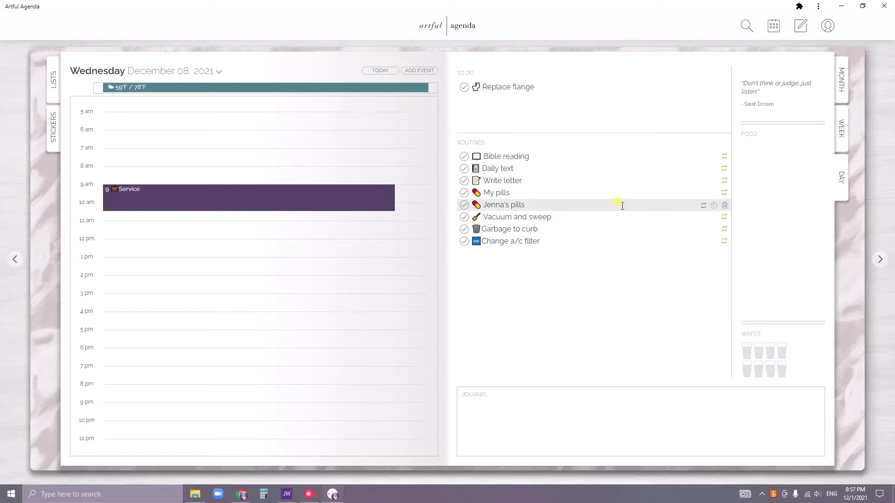
pyautogui.click(880, 260)
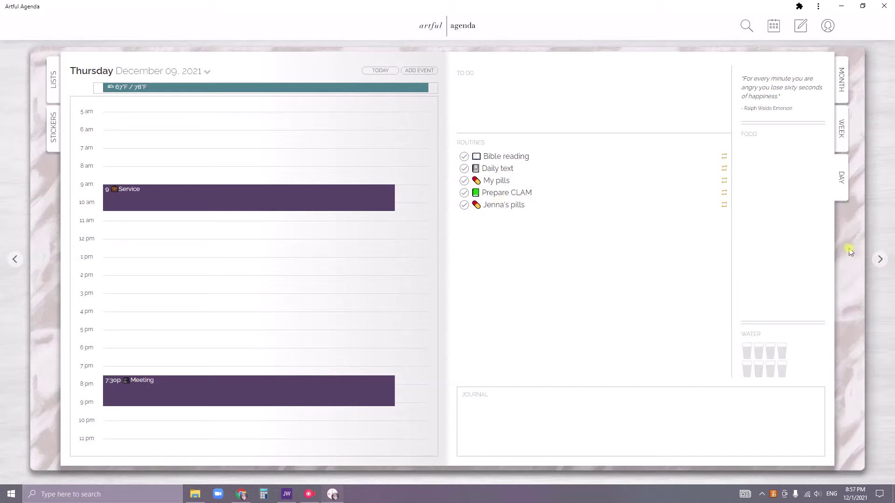
pyautogui.click(880, 260)
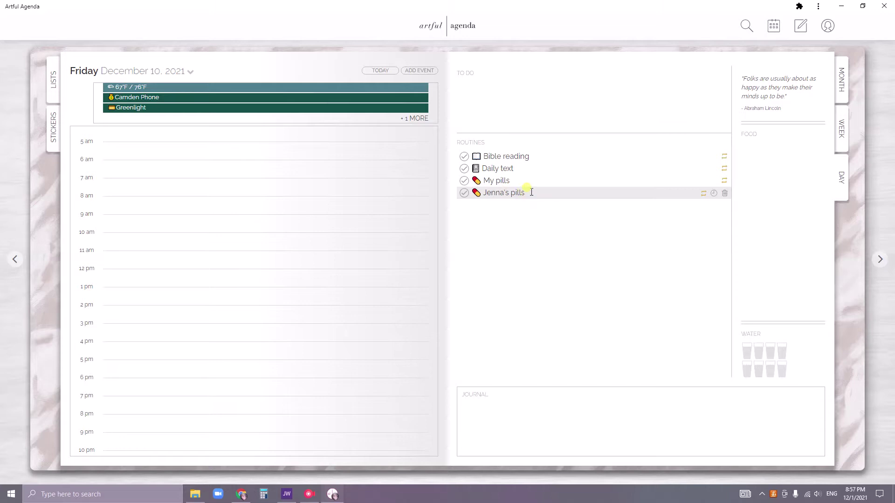
pyautogui.click(15, 261)
pyautogui.click(17, 263)
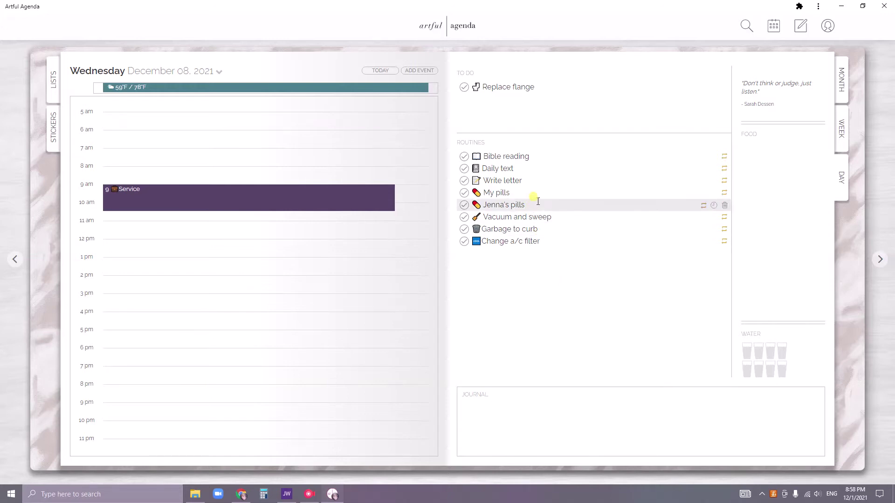
# Step: Examine the repeat settings of the pills routine listed below "My pills" on December 8
pyautogui.moveTo(533, 198); pyautogui.dragTo(463, 212)
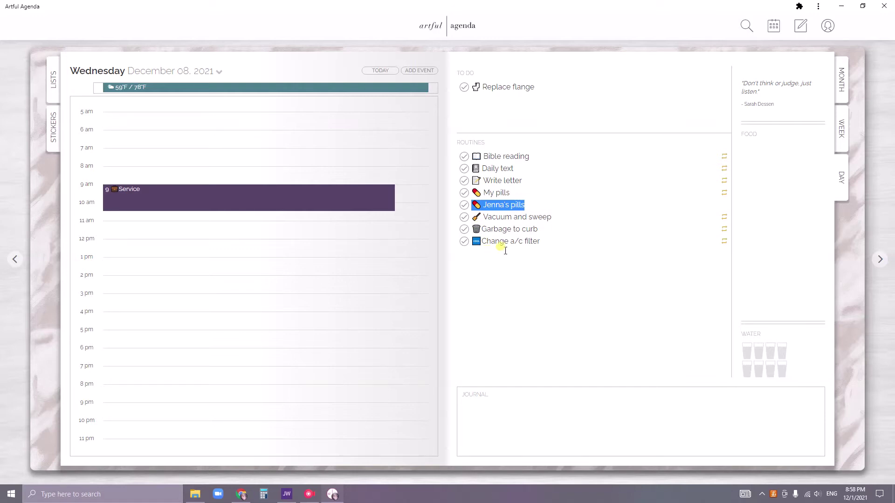
pyautogui.click(534, 280)
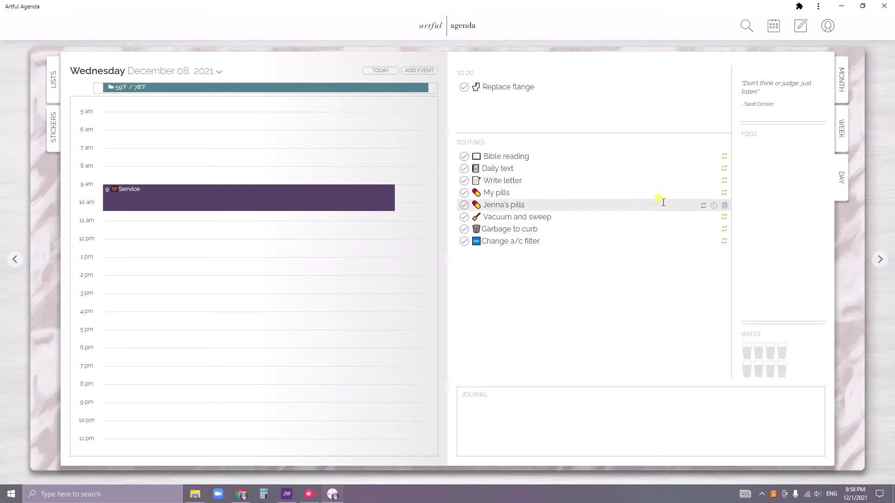
pyautogui.click(703, 207)
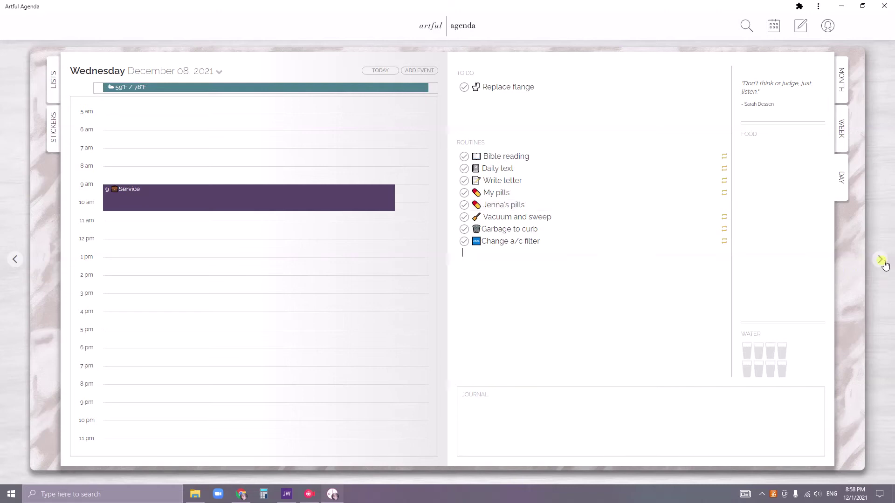